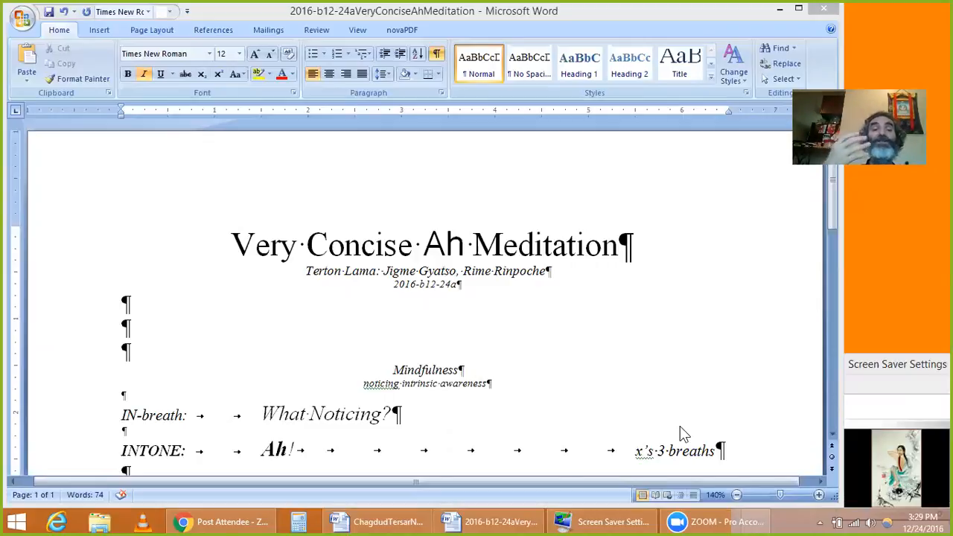
Hide the paragraph marks and tab arrows after leaving the caret on the What Noticing? line.
triple_click(332, 416)
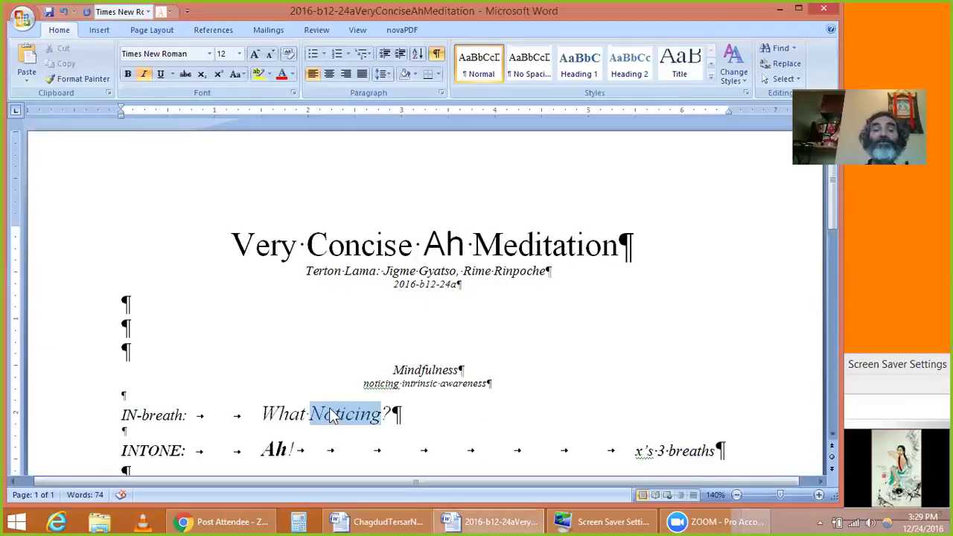
left_click(440, 413)
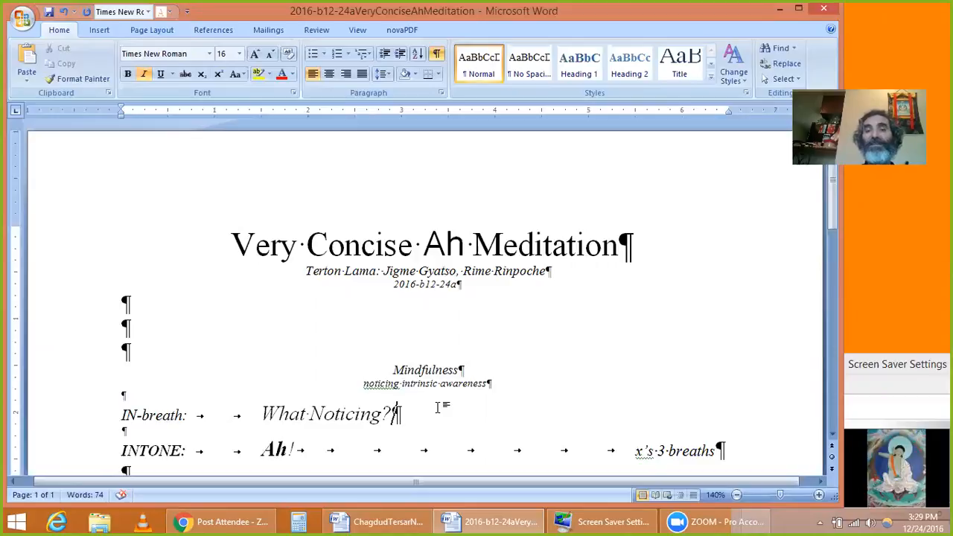
left_click(439, 57)
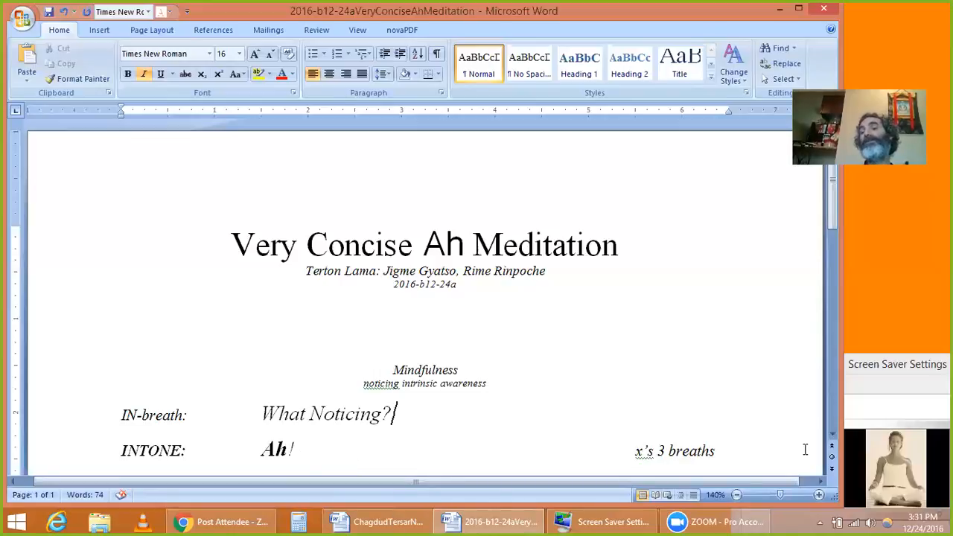
Scroll down from Mindfulness to the Insight section and Investing our Good Karma dedication.
left_click(832, 436)
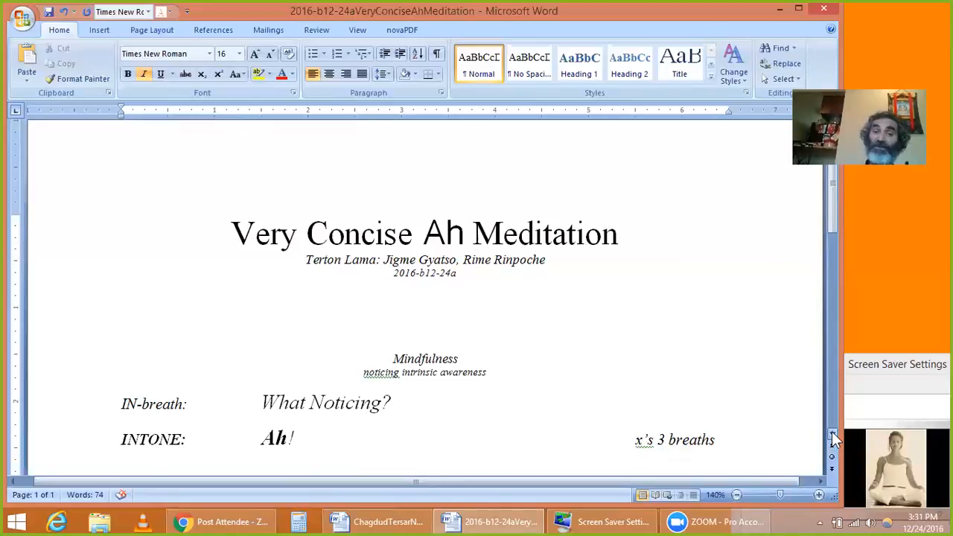
left_click_drag(834, 440, 834, 440)
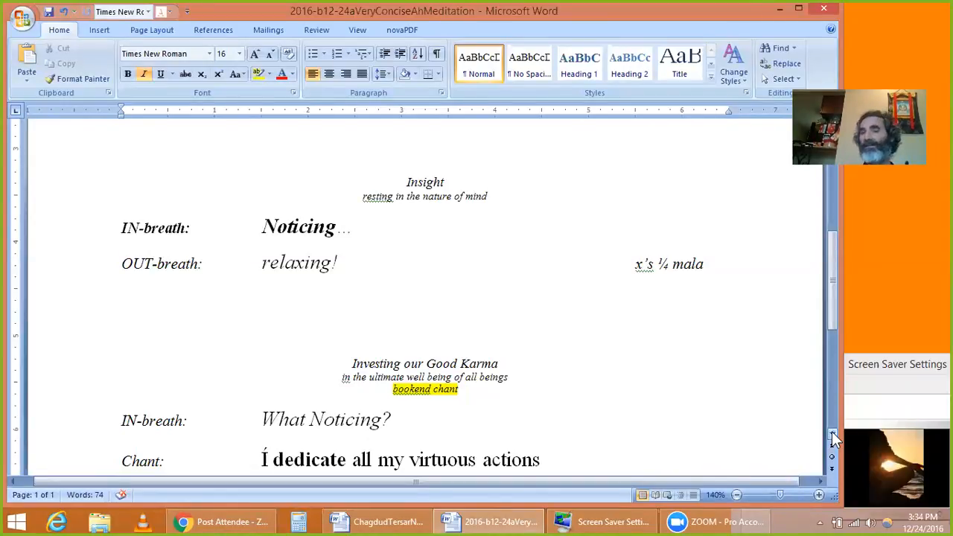
Scroll so the full four-line dedication chant under Investing our Good Karma is visible.
left_click(832, 467)
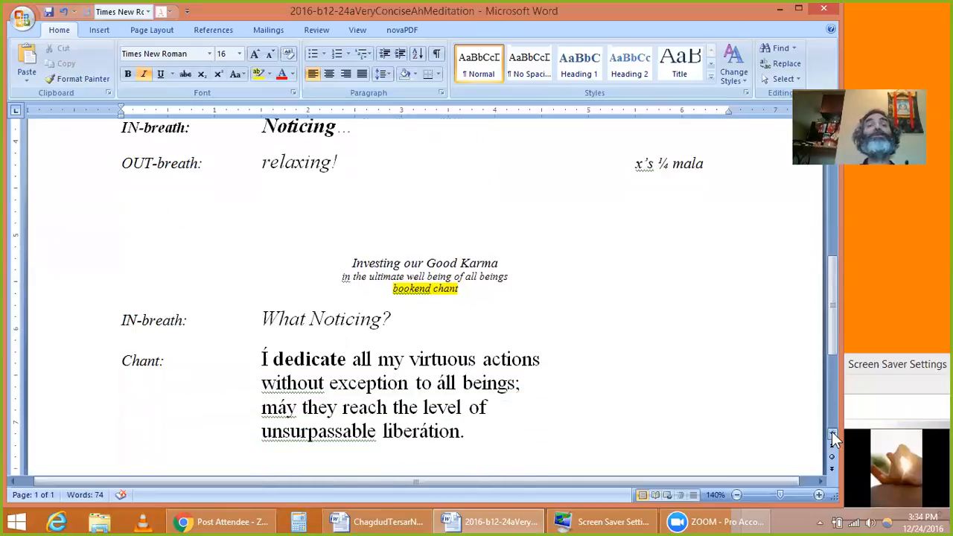
left_click(832, 468)
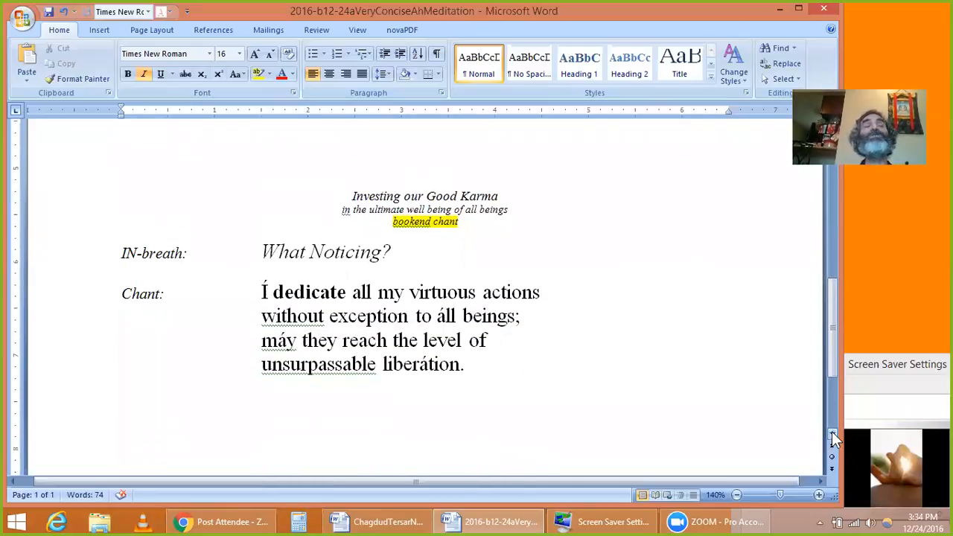